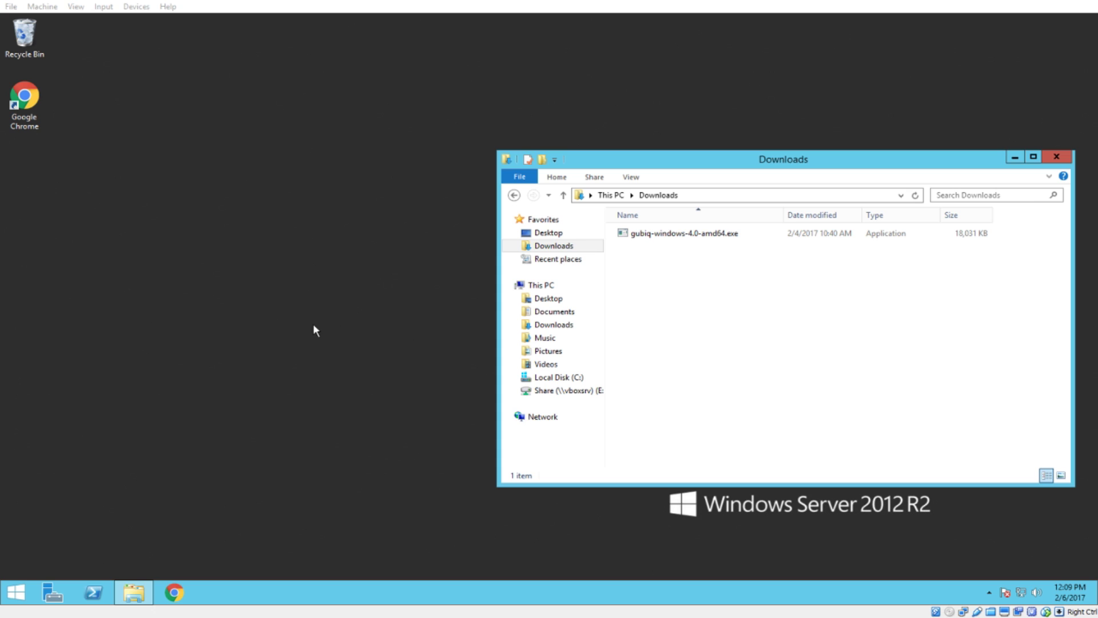
Step: Open a command window in Downloads and launch the gubiq-windows-4.0-amd64.exe node
drag(670, 163, 643, 150)
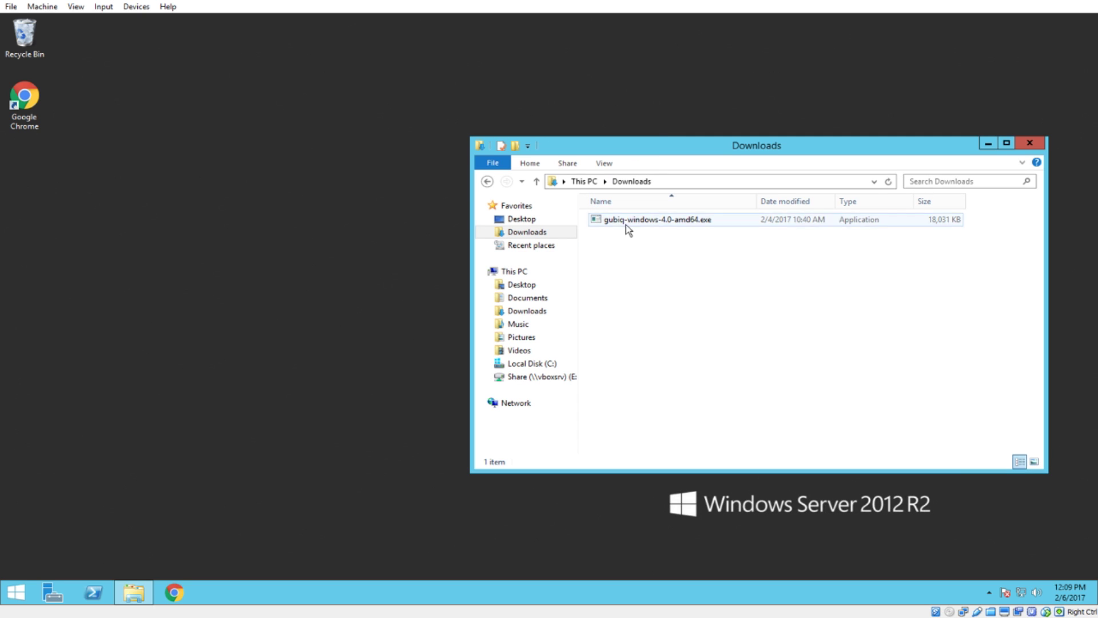
right_click(640, 256)
click(680, 382)
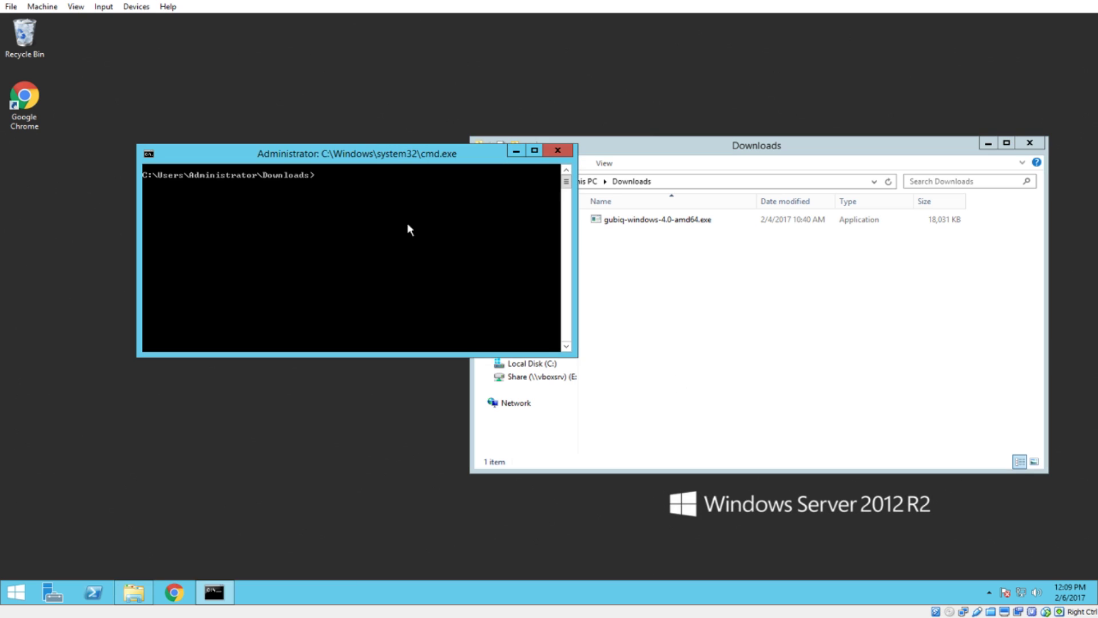
drag(365, 155, 298, 156)
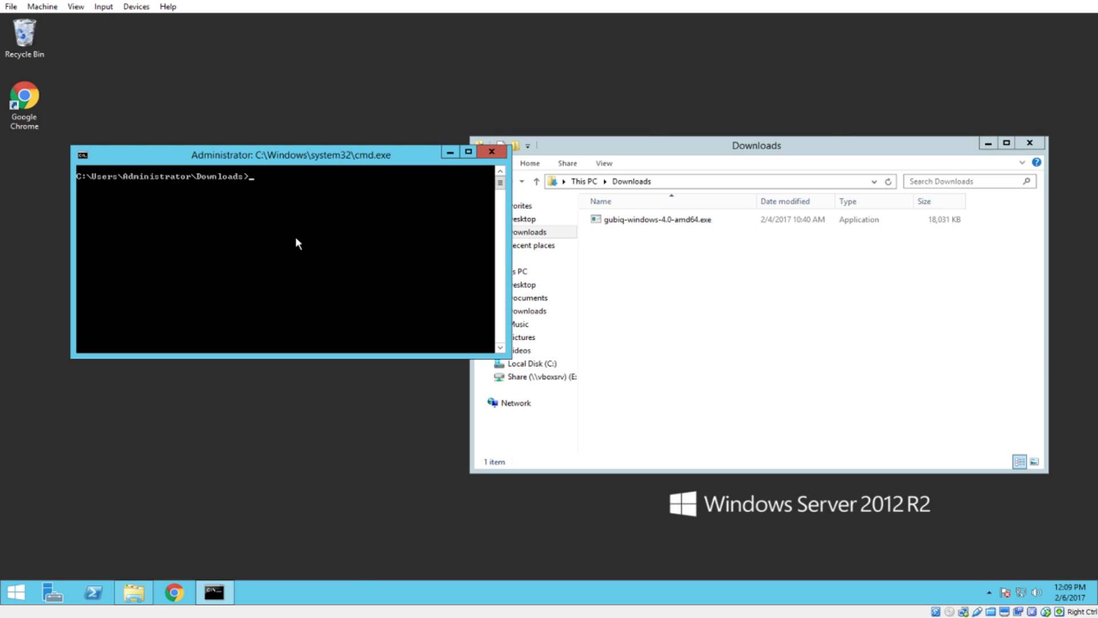
text(gub)
key(Tab)
key(Return)
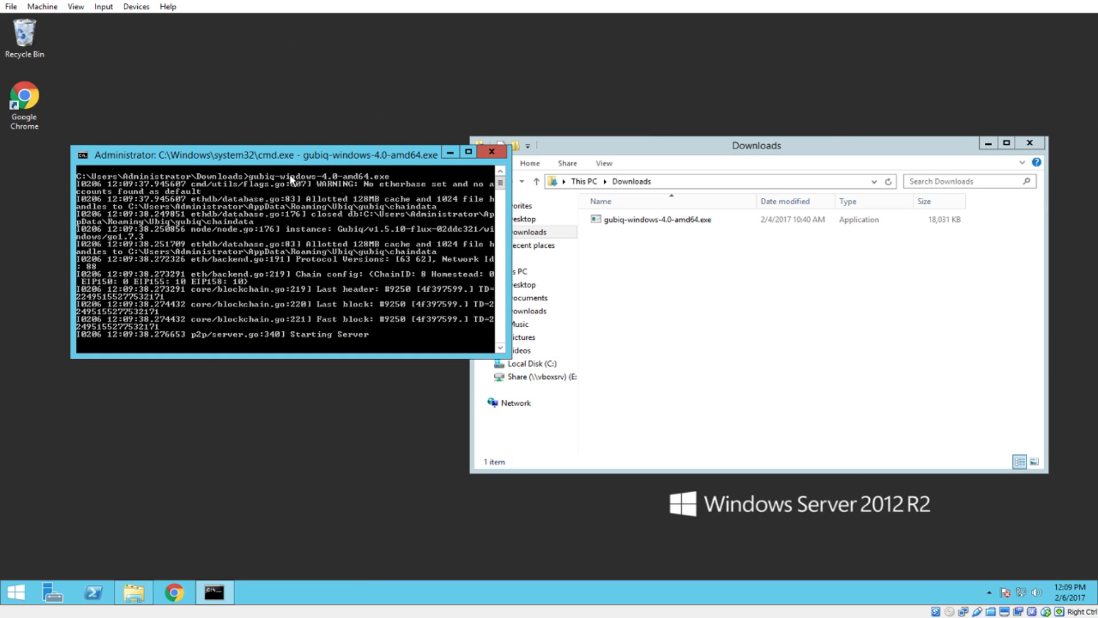
drag(284, 156, 229, 51)
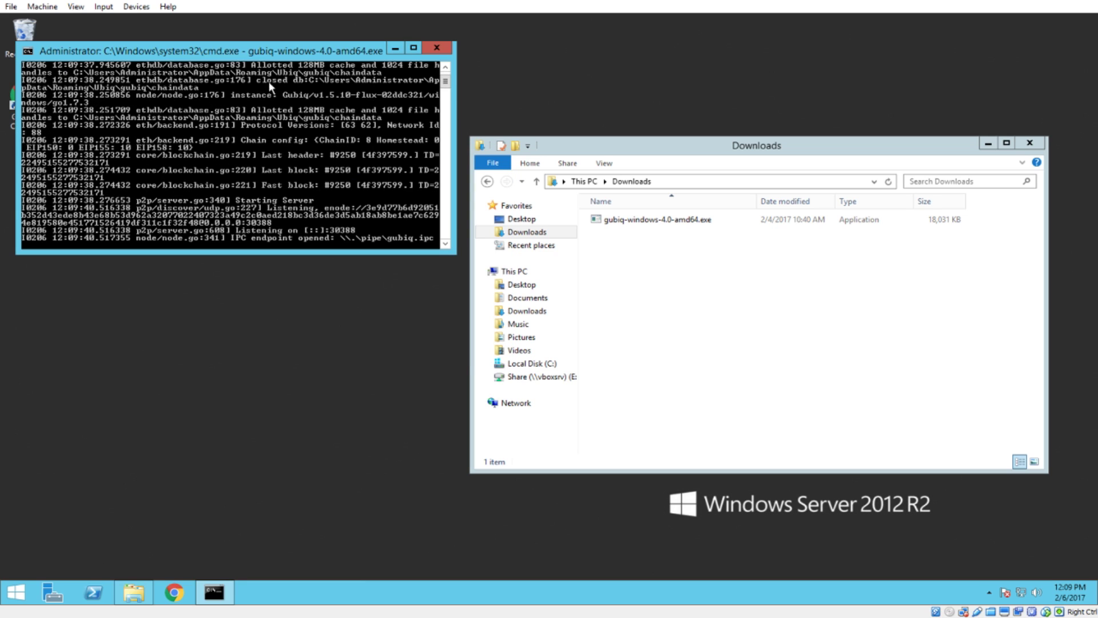
Step: Open a second command window in Downloads and run gubiq with attach to reach the node's console
click(640, 253)
right_click(640, 253)
click(624, 277)
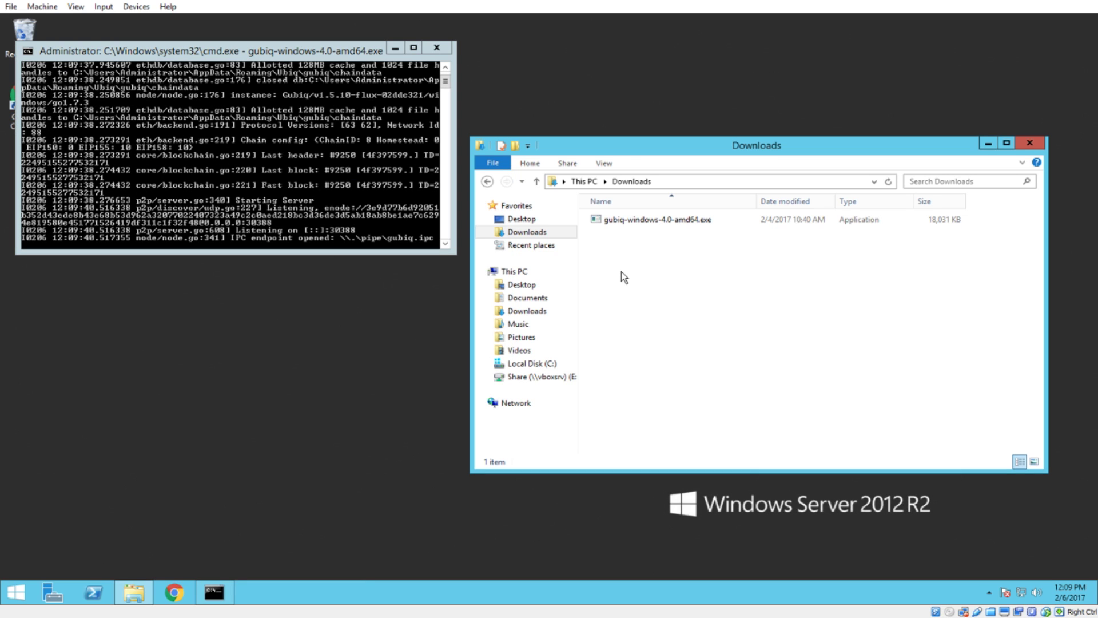
shift+right_click(625, 277)
click(675, 384)
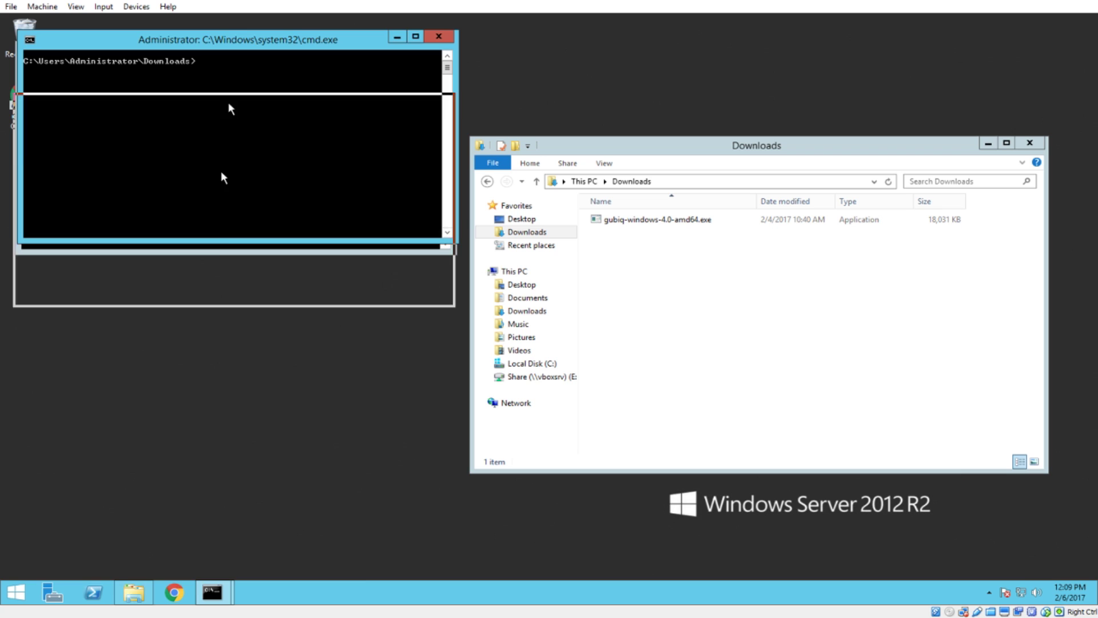
drag(230, 109, 228, 284)
text(g)
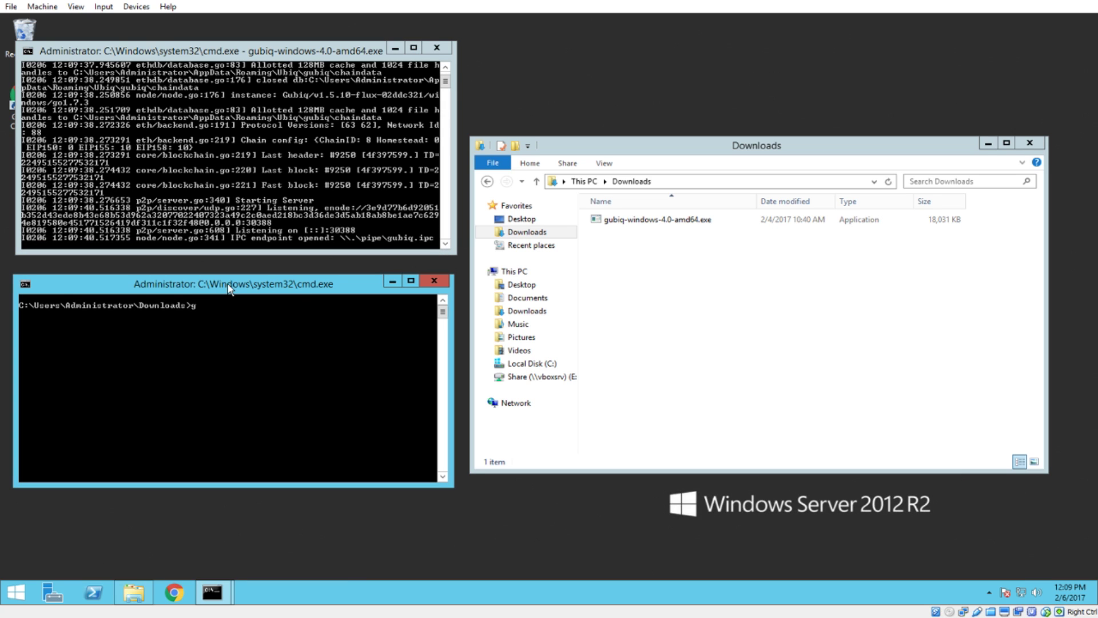
key(Tab)
text(attach)
key(Return)
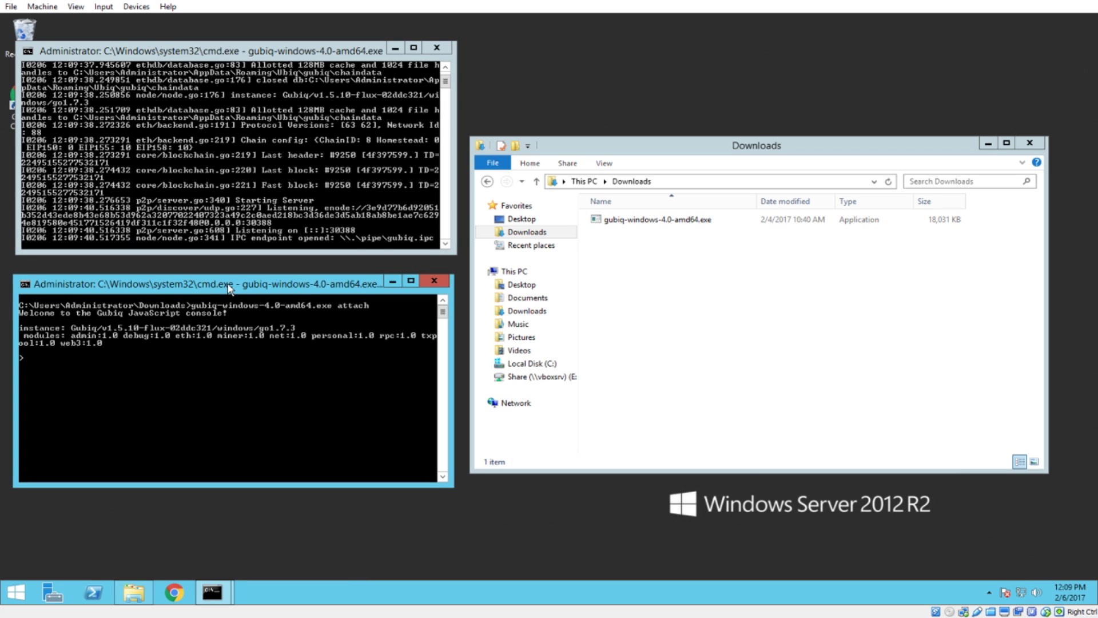
drag(227, 284, 241, 293)
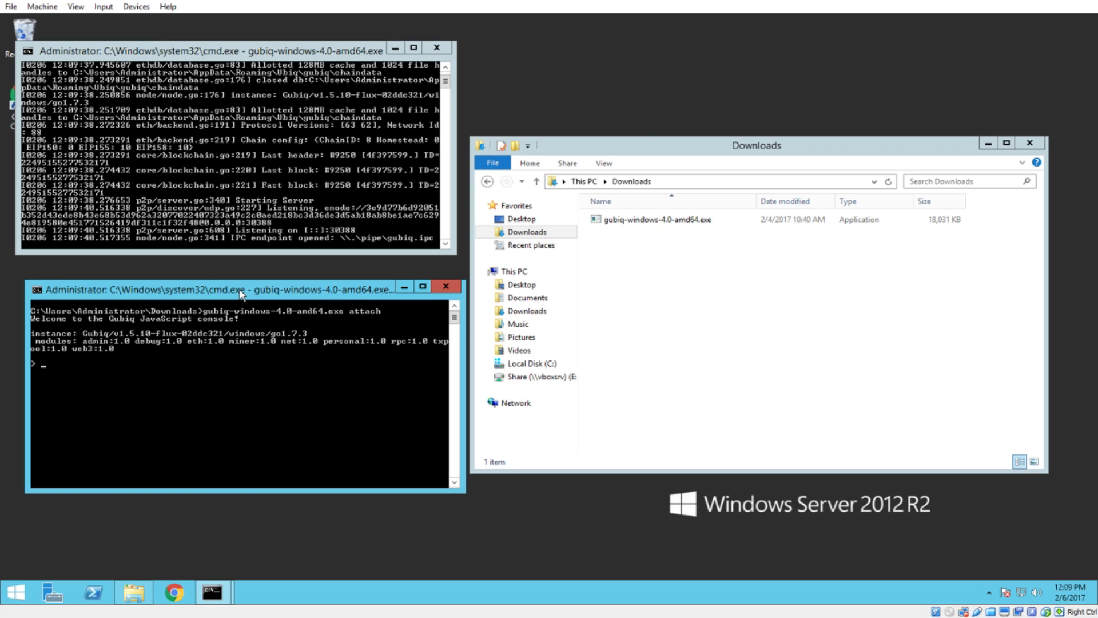
Step: Run personal.listAccounts in the console, confirming it returns an empty list
text(personal.lis)
key(Tab)
key(Return)
drag(240, 293, 227, 280)
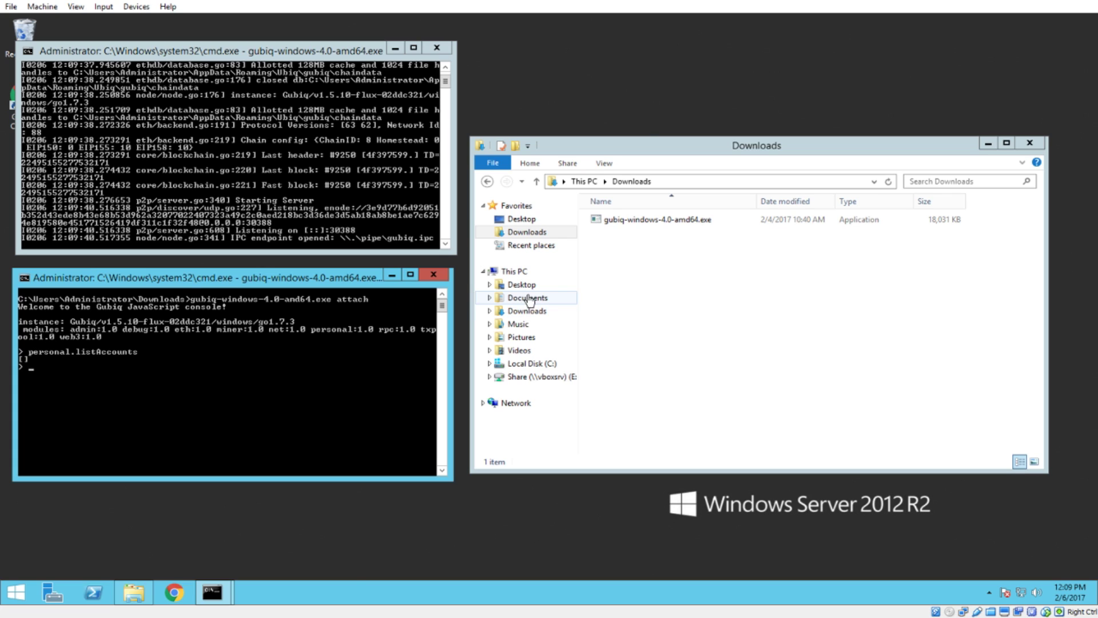
Step: Navigate Explorer to %appdata% and open the empty Ubiq\keystore folder
click(642, 269)
click(673, 182)
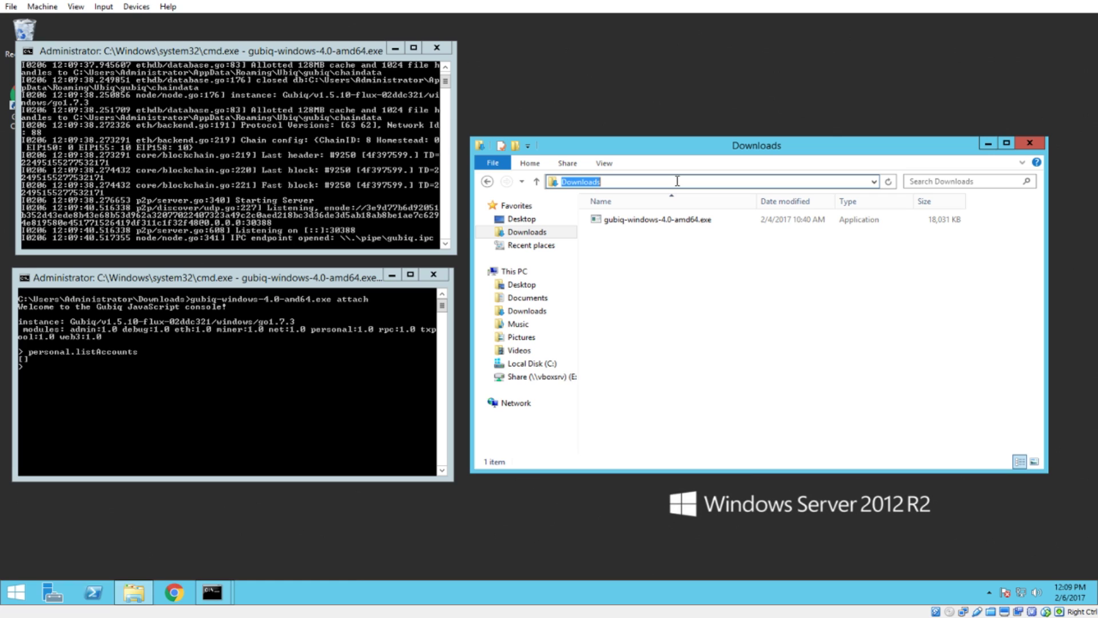
text(%appdata%)
key(Return)
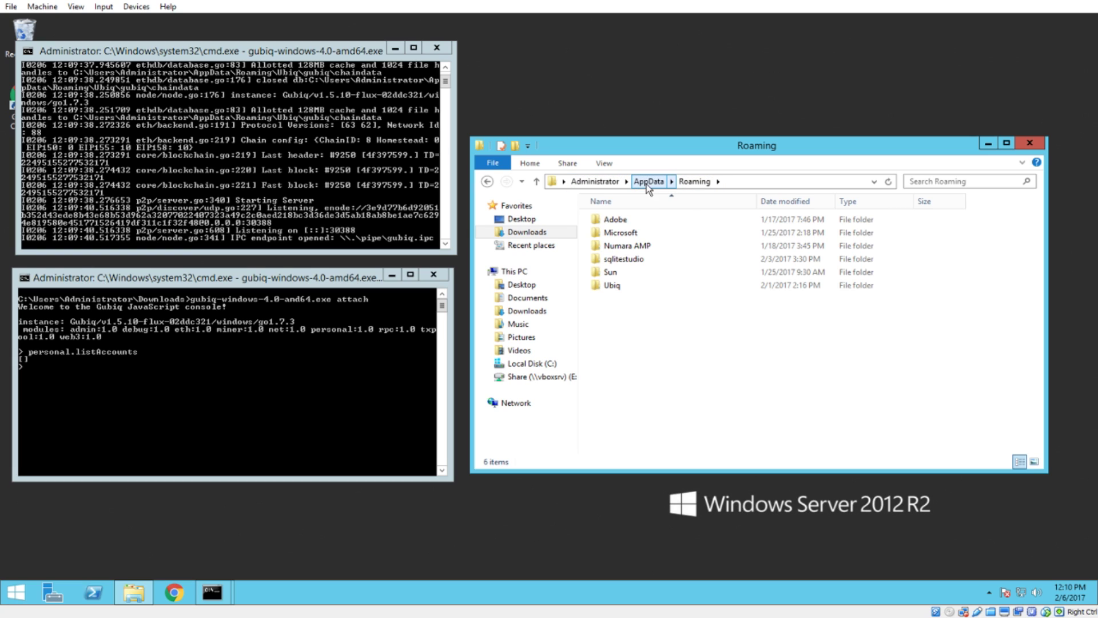
double_click(613, 286)
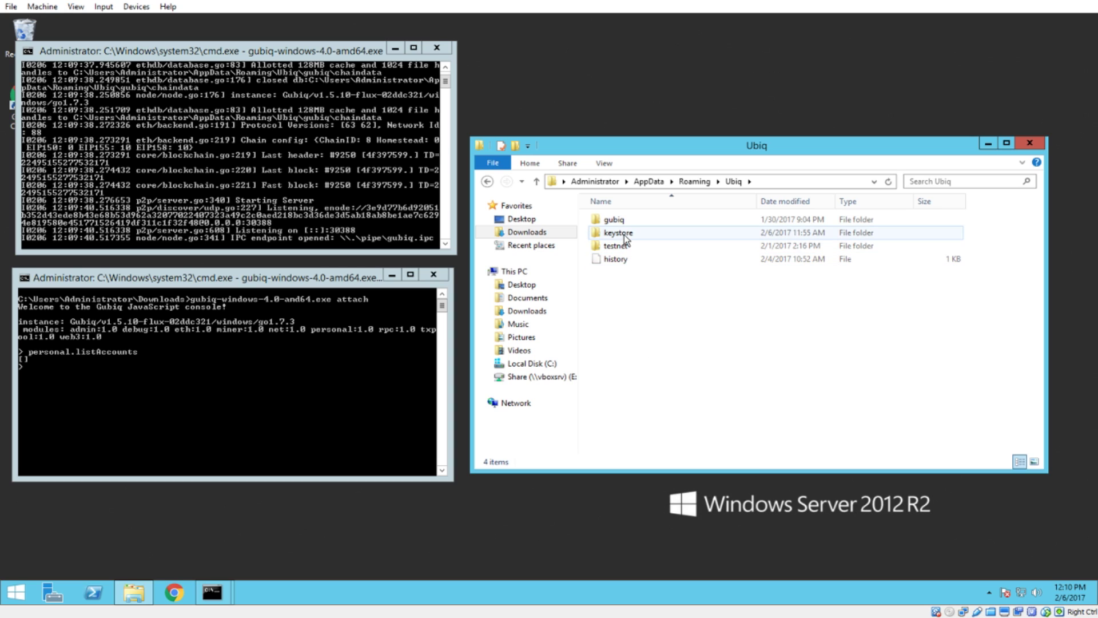
click(627, 233)
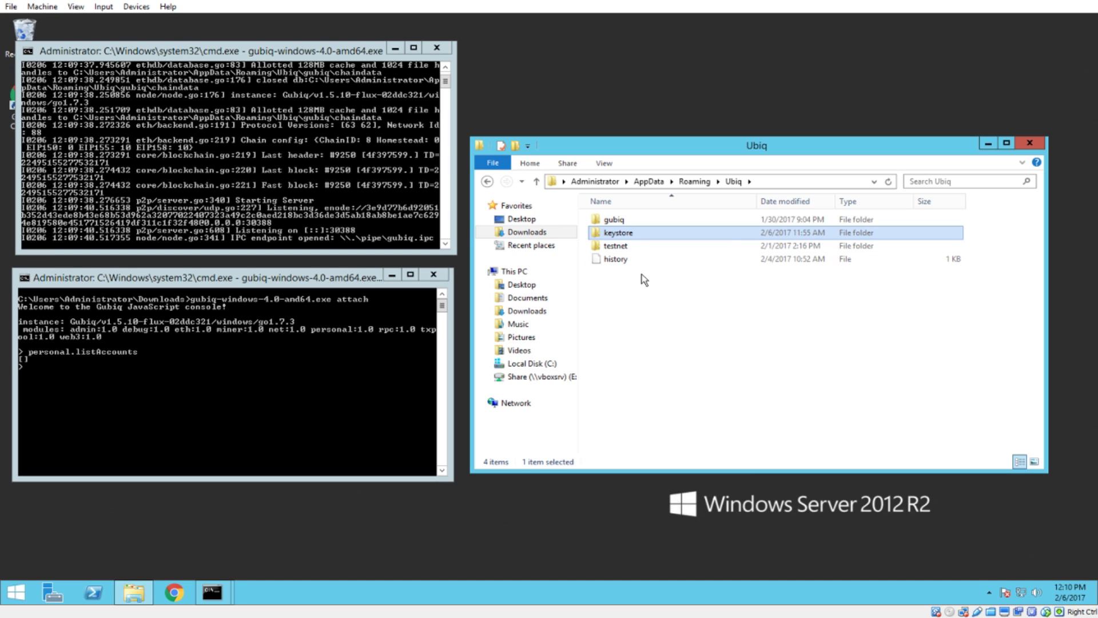
double_click(629, 233)
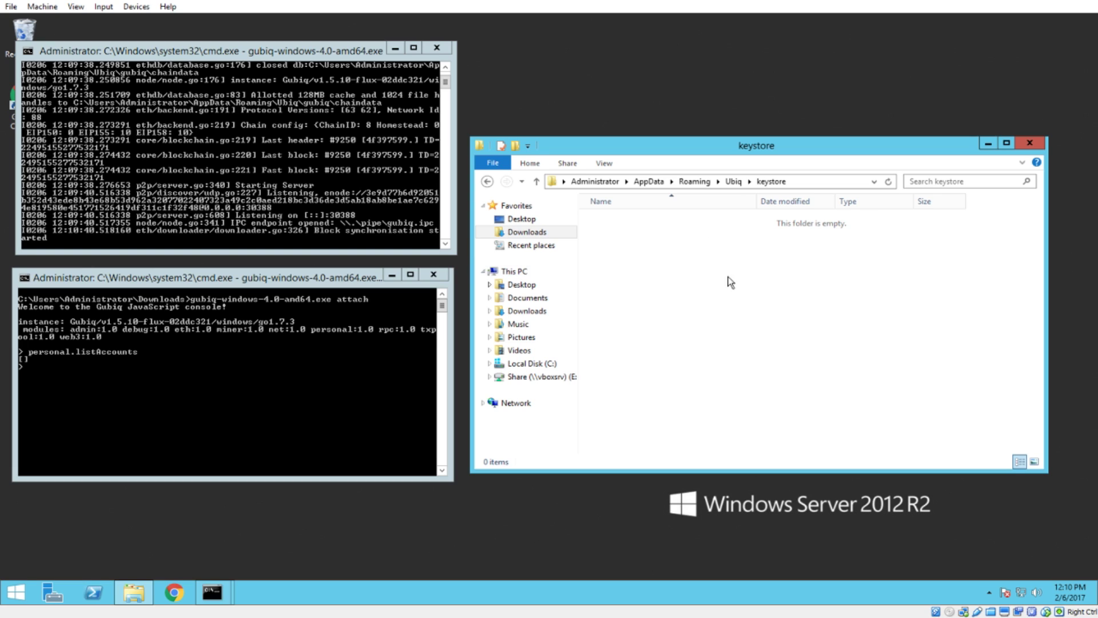
Step: Run personal.newAccount() with a repeated passphrase, then select the new UTC-- key file in keystore
click(301, 390)
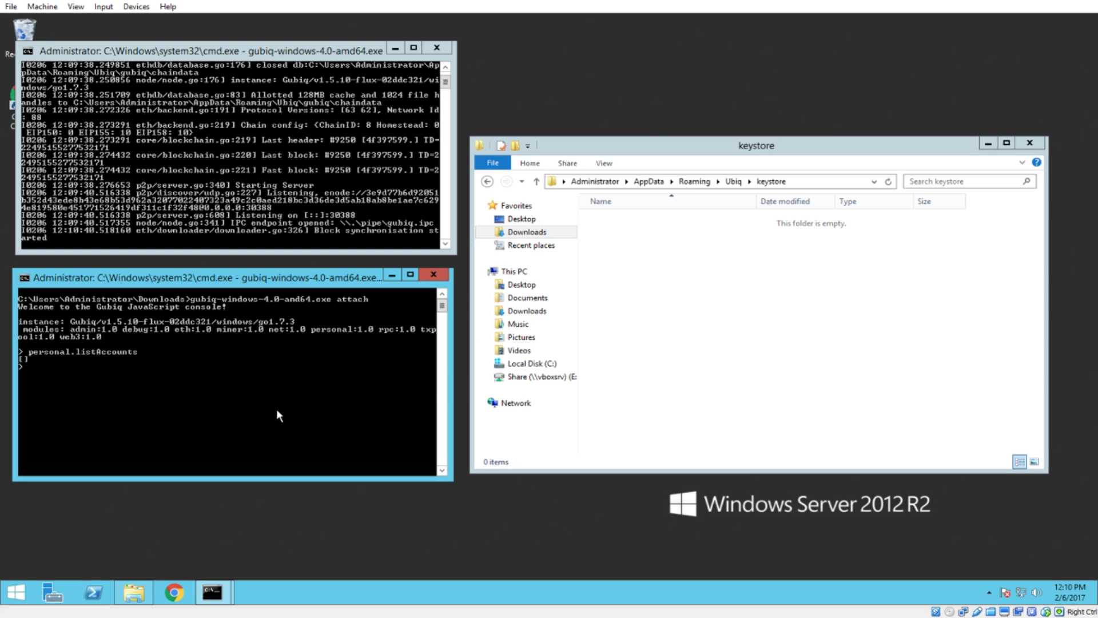
text(personal.newAccount())
key(Return)
key(Return)
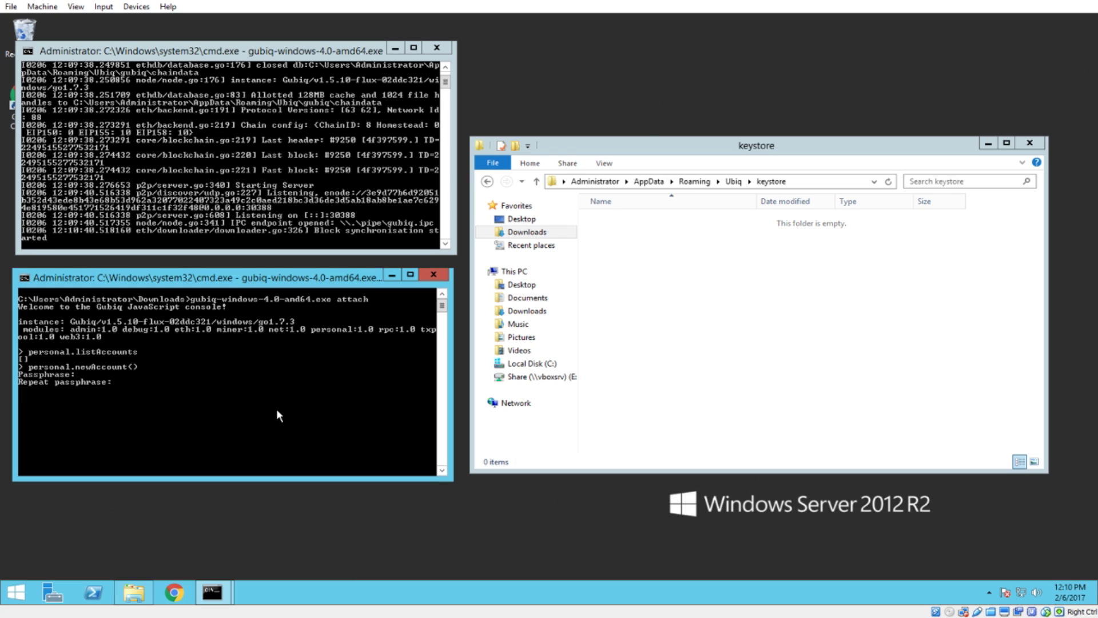
key(Return)
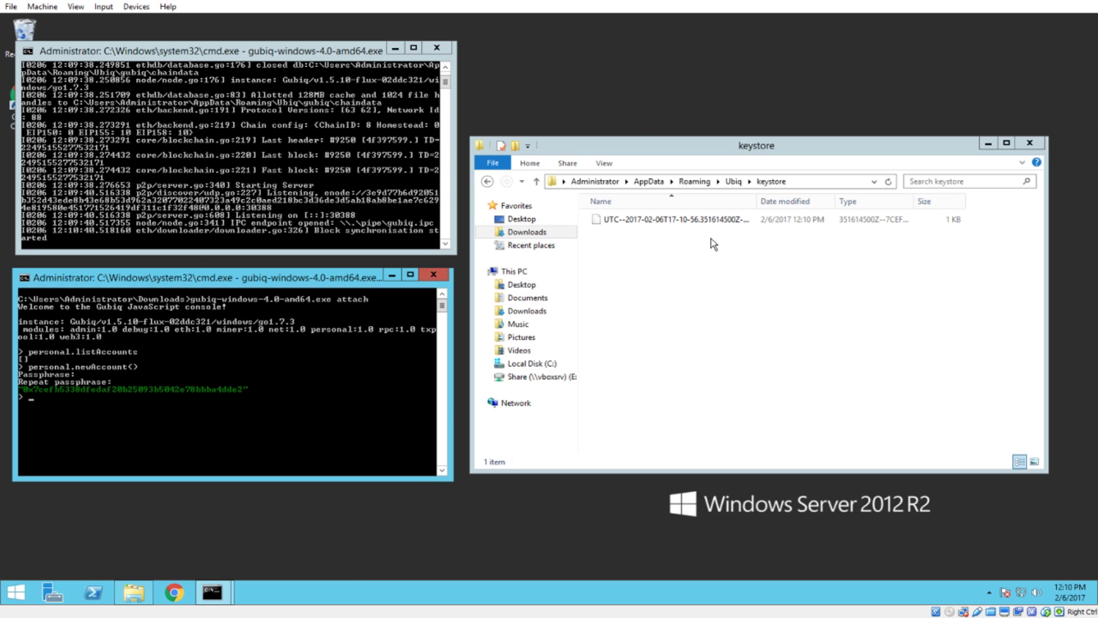
click(694, 219)
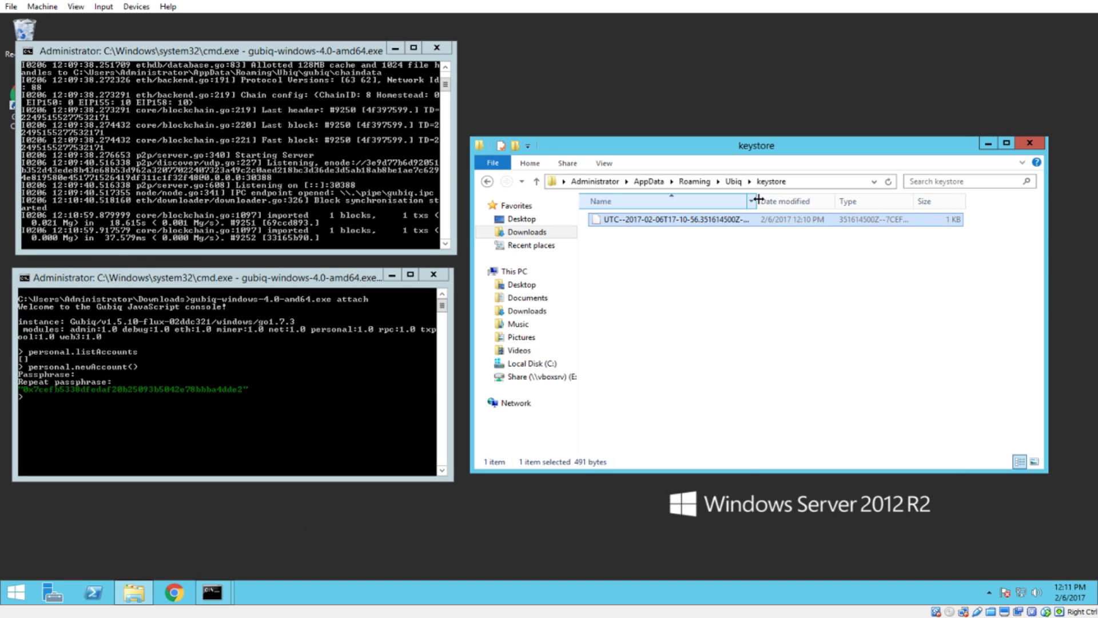
Step: Widen and auto-fit the Name column so the full UTC-- keystore file name shows
drag(756, 201, 869, 201)
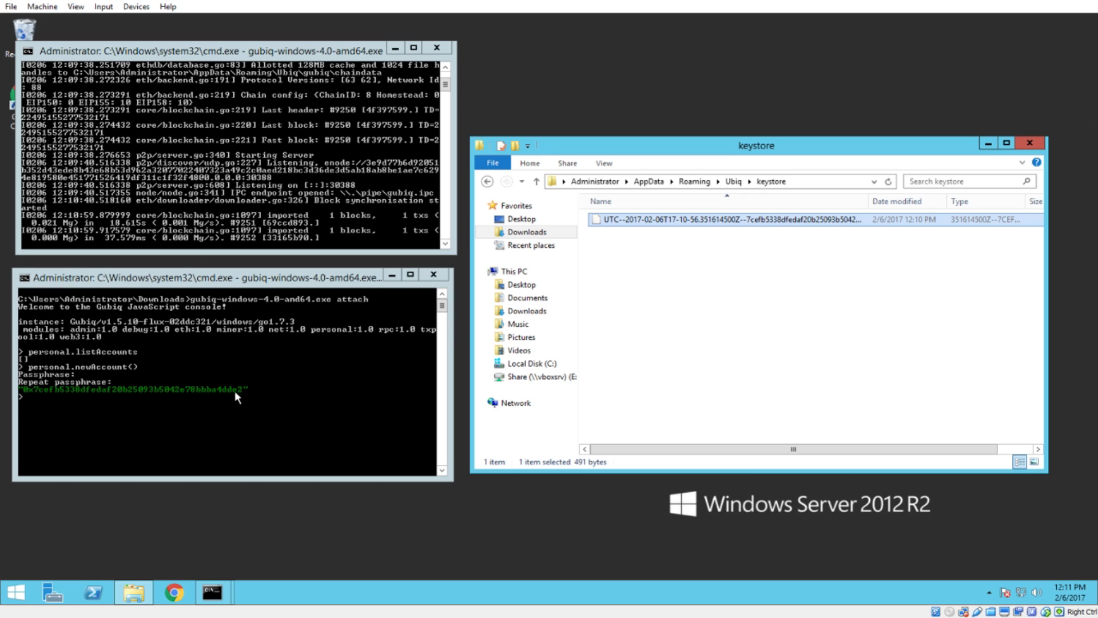
double_click(869, 201)
drag(912, 201, 926, 201)
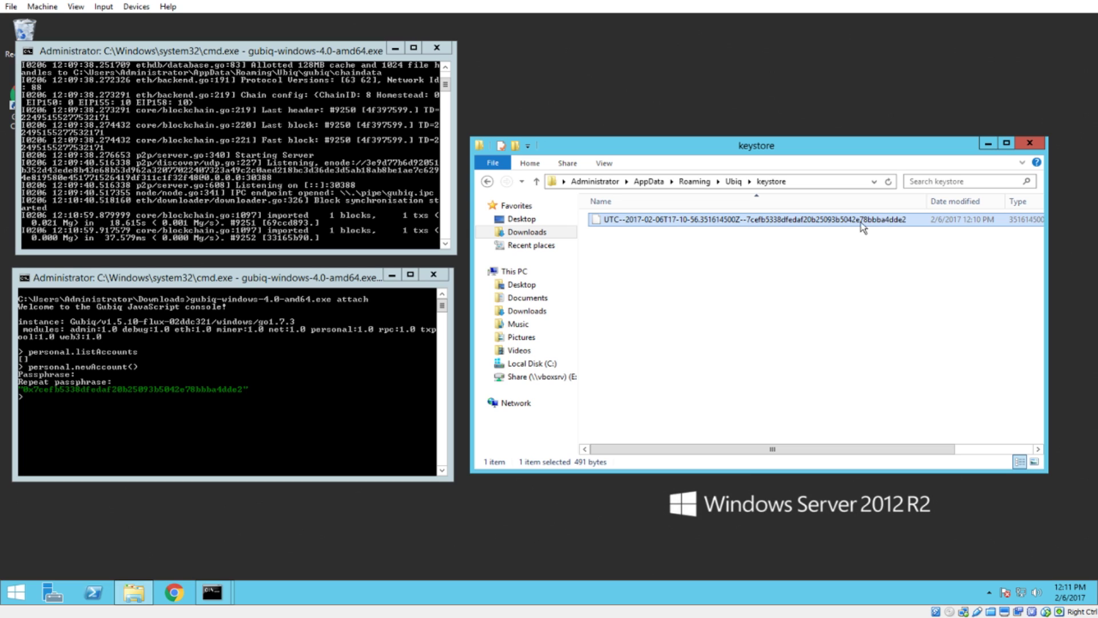
right_click(652, 221)
click(686, 226)
click(495, 224)
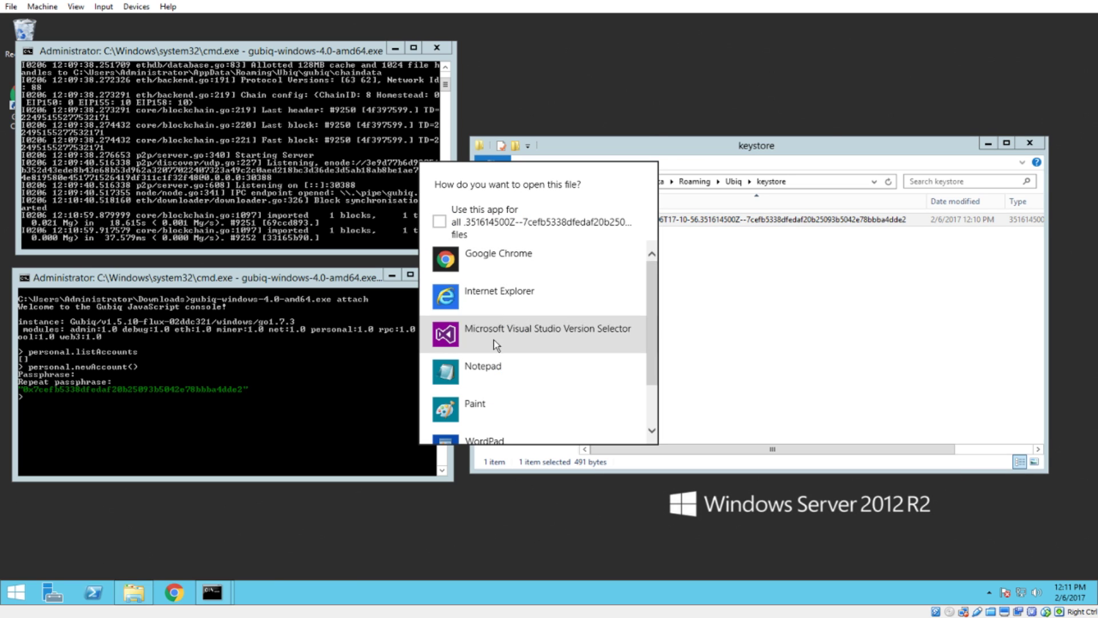
click(484, 366)
drag(330, 48, 179, 123)
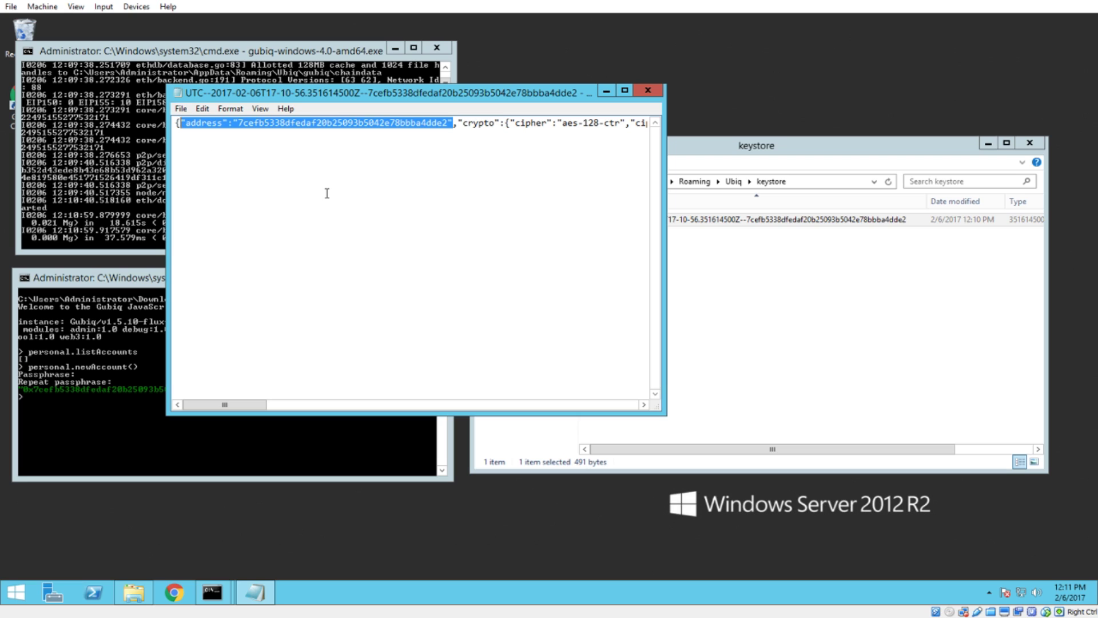
click(439, 124)
drag(445, 124, 237, 124)
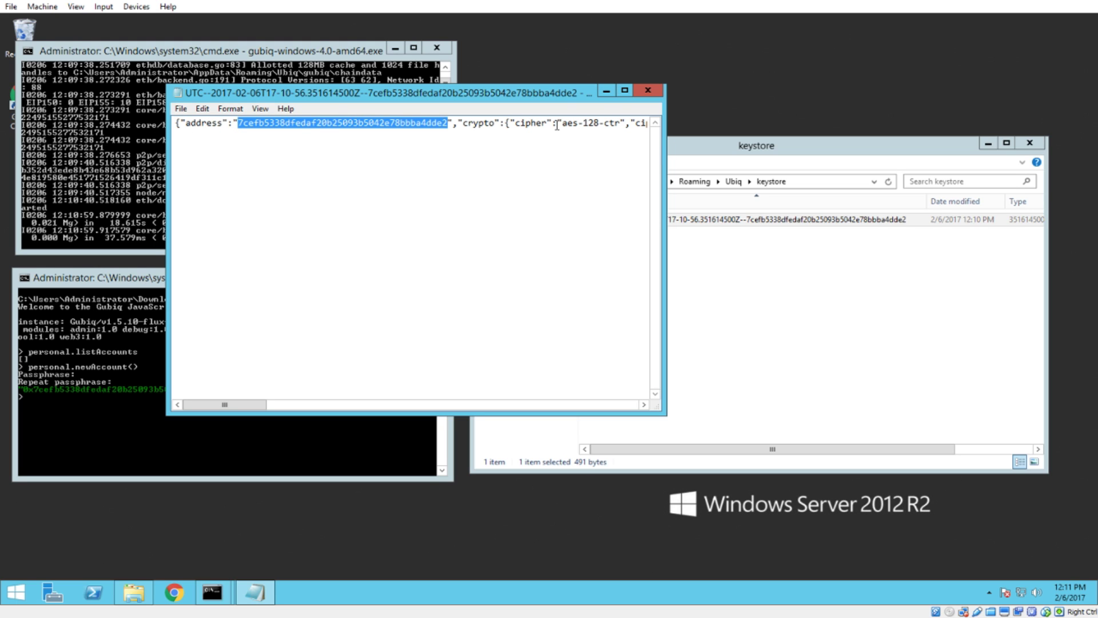
click(647, 91)
click(674, 267)
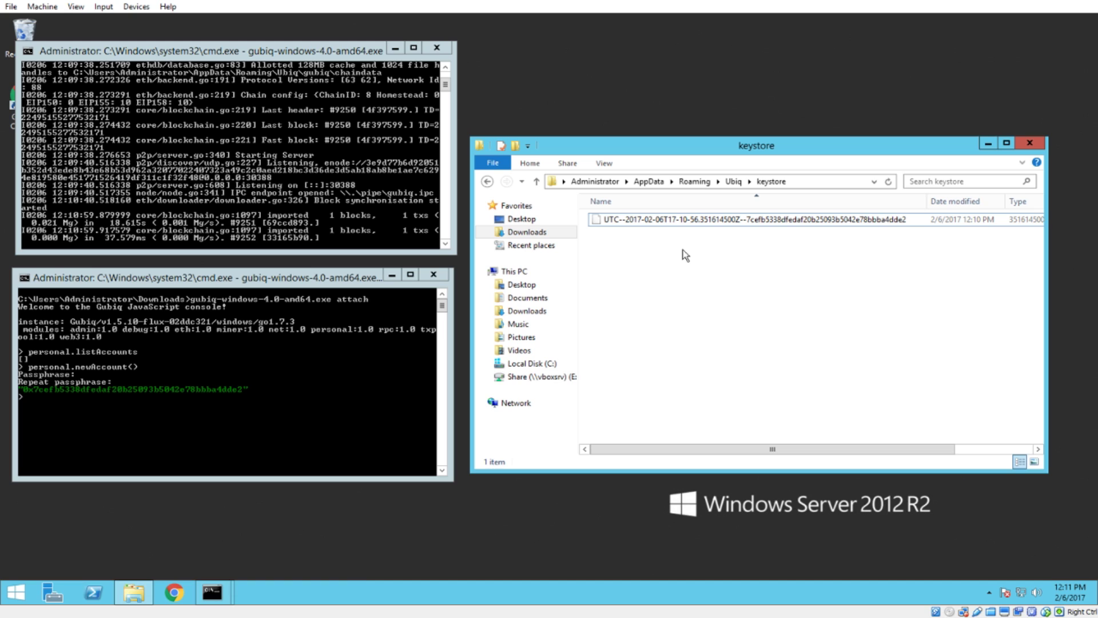
right_click(645, 219)
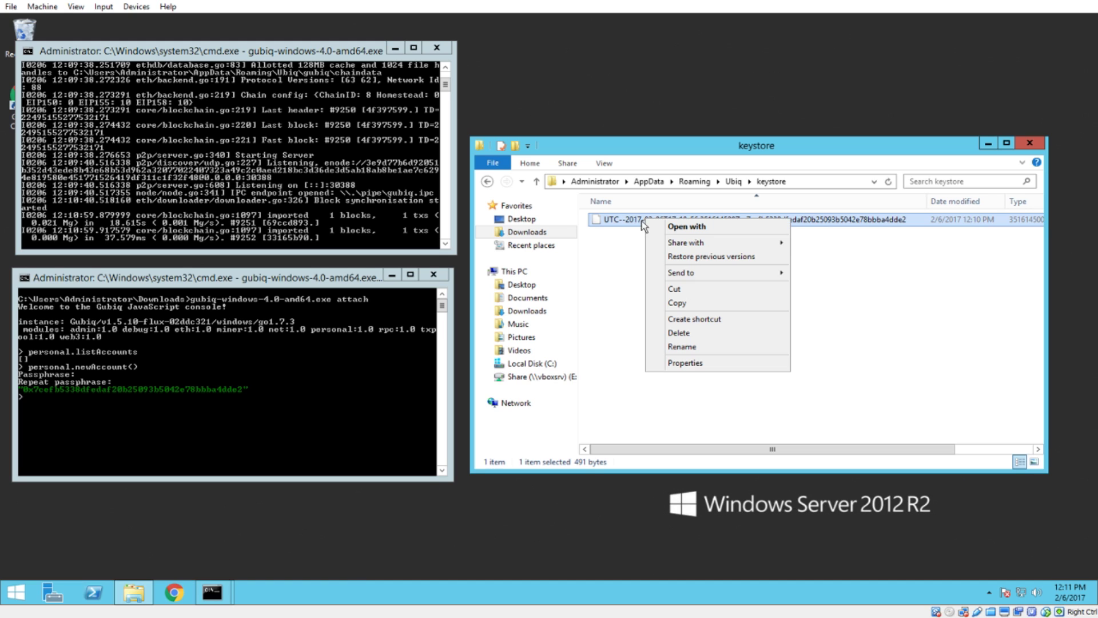
click(671, 299)
click(636, 259)
right_click(631, 219)
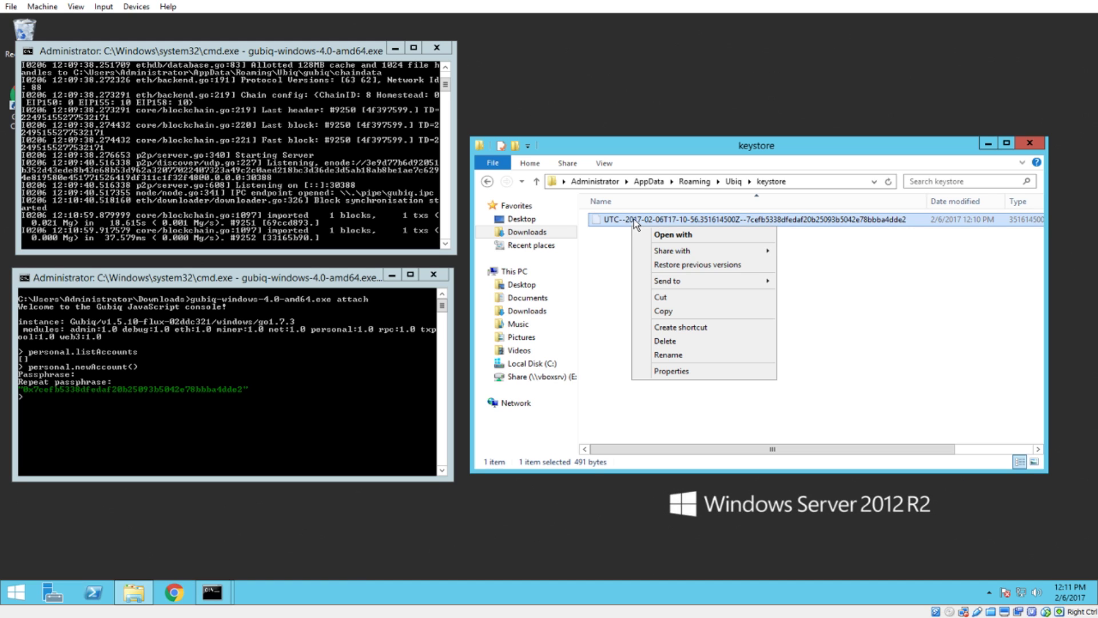
click(664, 309)
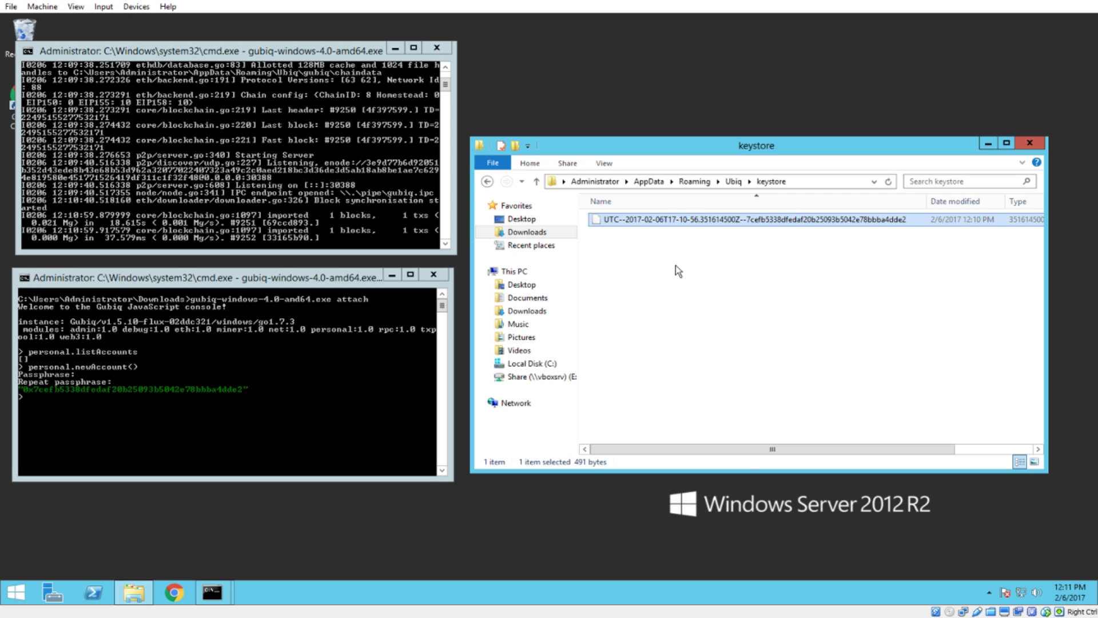
Step: Run personal.newAccount() again with a passphrase, then select the second UTC-- key file
click(359, 428)
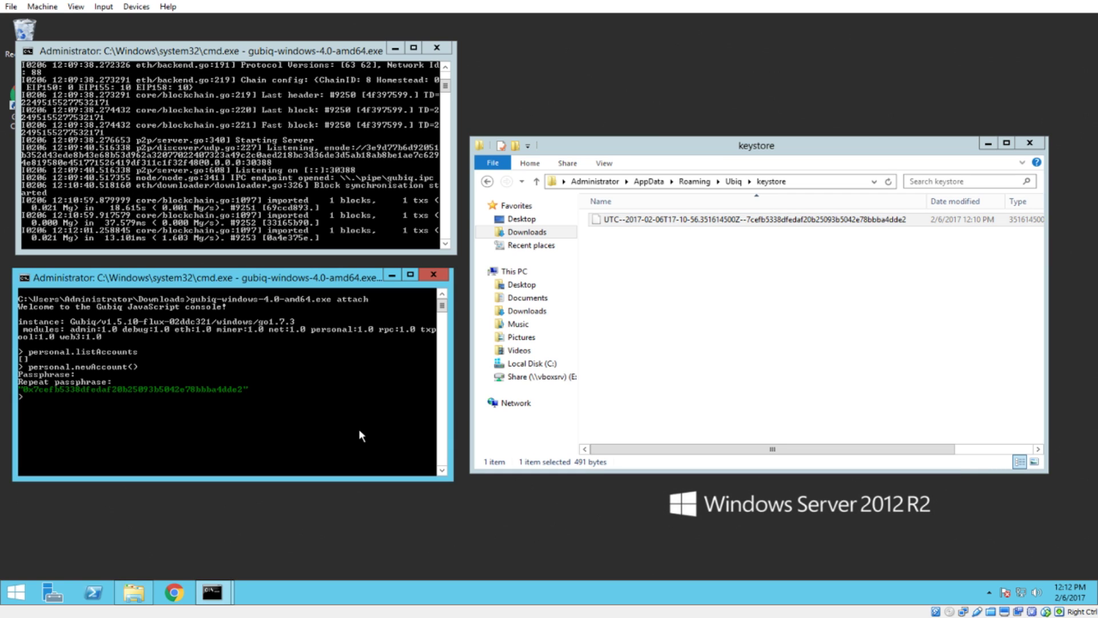
text(personal.newAccount())
key(Return)
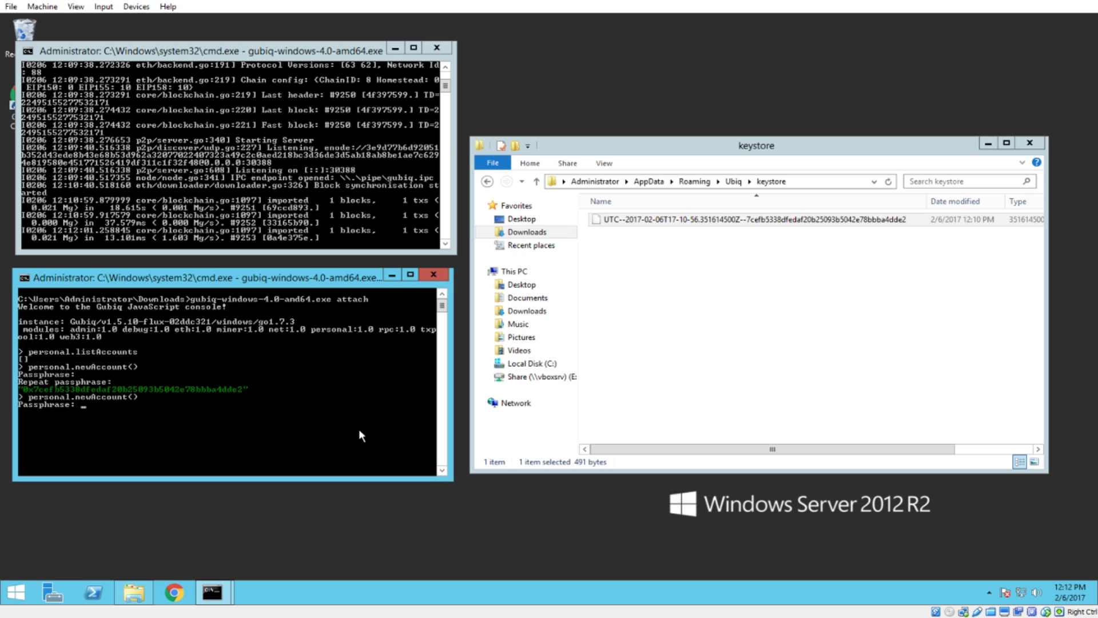
key(Return)
key(Return)
click(687, 288)
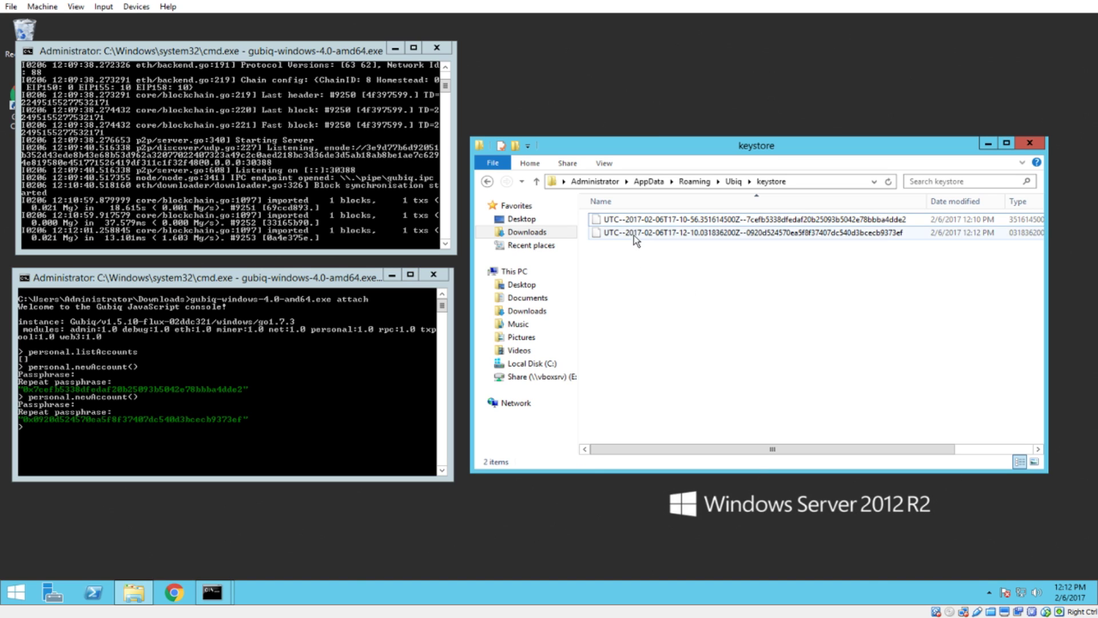
click(633, 233)
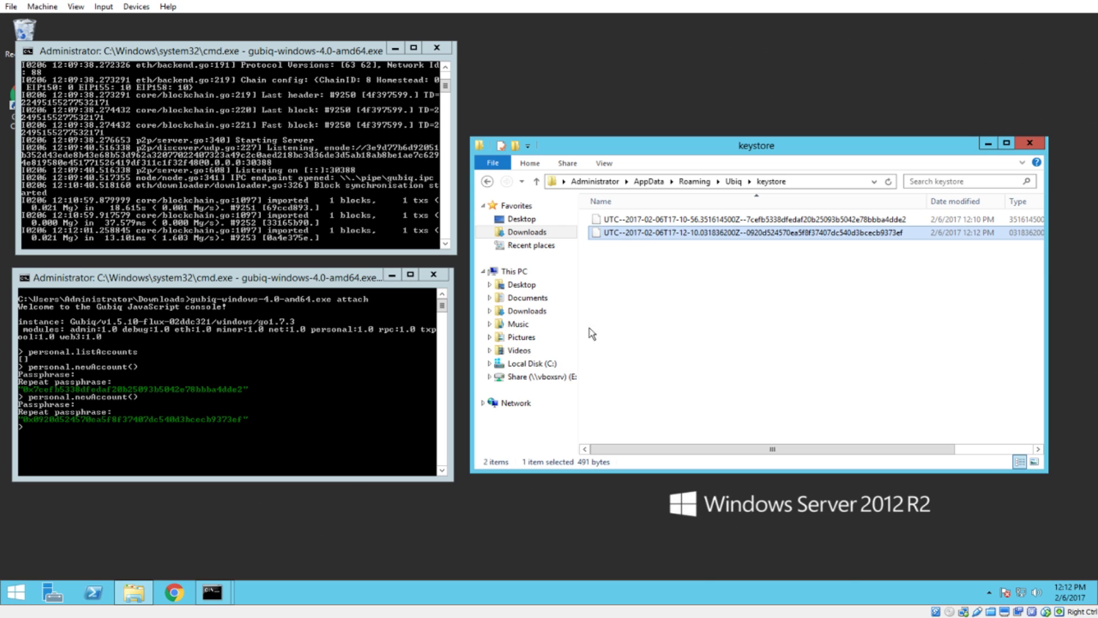